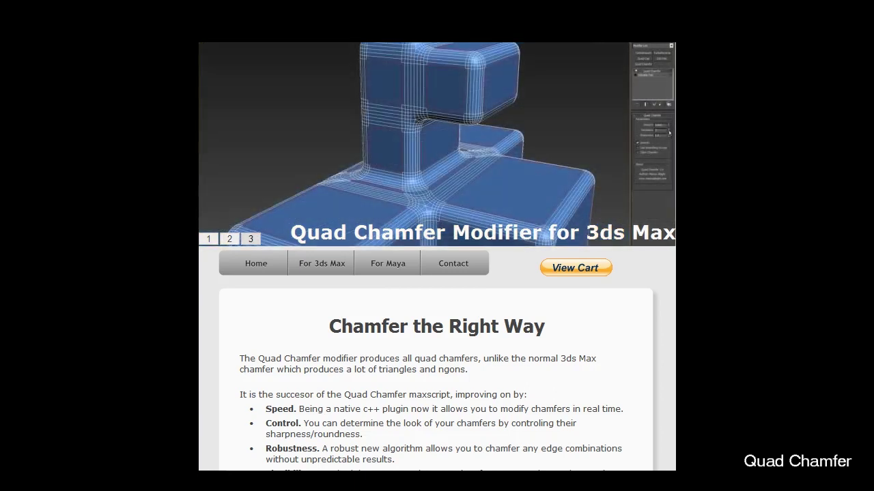
Read the Quad Chamfer modifier's improvements and benefits lists on its product page
{"action": "scroll", "coordinate": [436, 256], "scroll_direction": "down", "scroll_amount": 3}
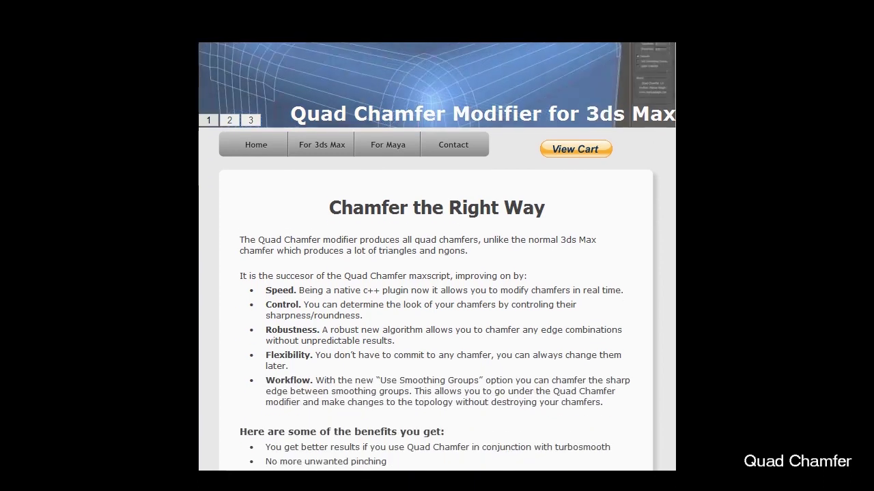
{"action": "scroll", "coordinate": [436, 257], "scroll_direction": "down", "scroll_amount": 2}
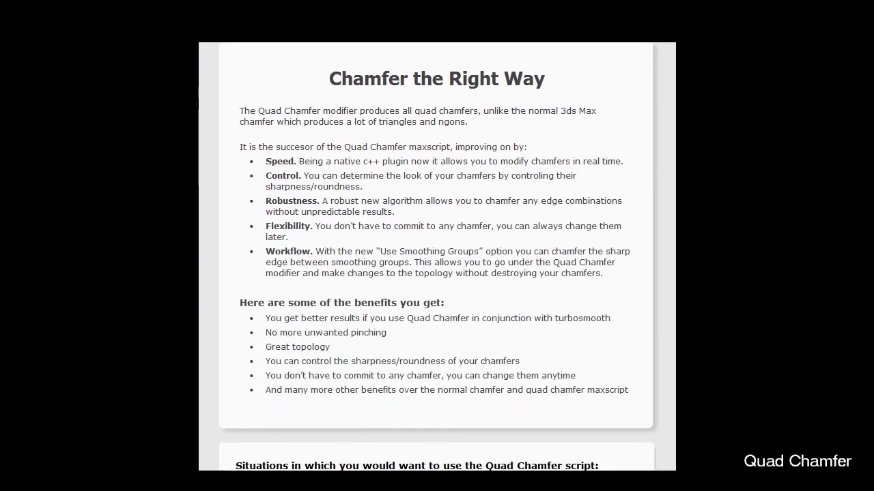
{"action": "scroll", "coordinate": [437, 257], "scroll_direction": "down", "scroll_amount": 3}
{"action": "scroll", "coordinate": [748, 324], "scroll_direction": "down", "scroll_amount": 1}
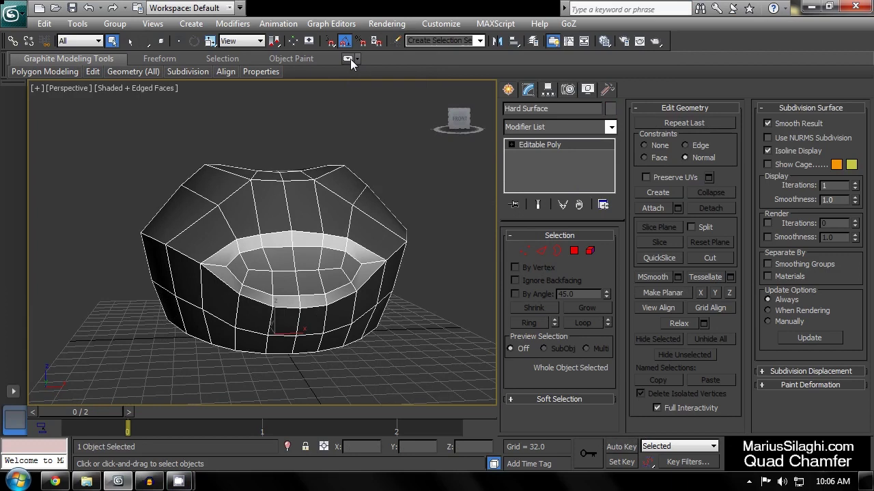
Expand the Graphite Modeling Tools ribbon and activate Swift Loop for the Hard Surface mesh
{"action": "left_click", "coordinate": [348, 59]}
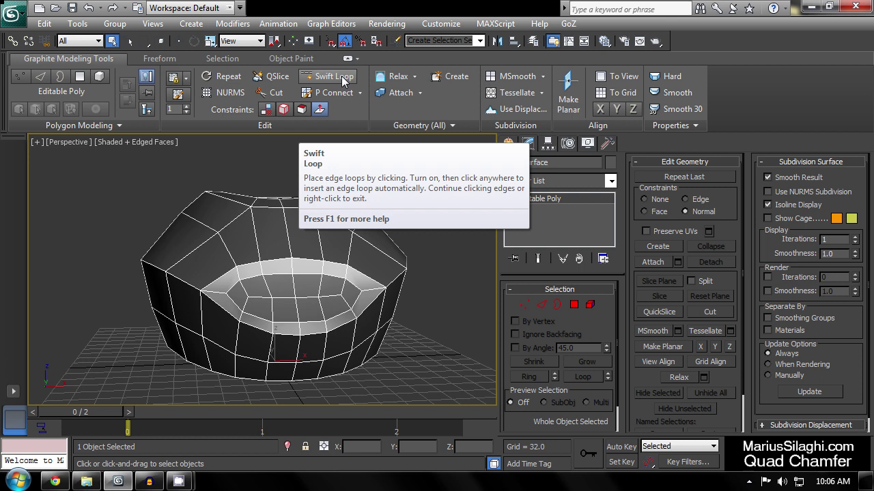
{"action": "left_click", "coordinate": [343, 81]}
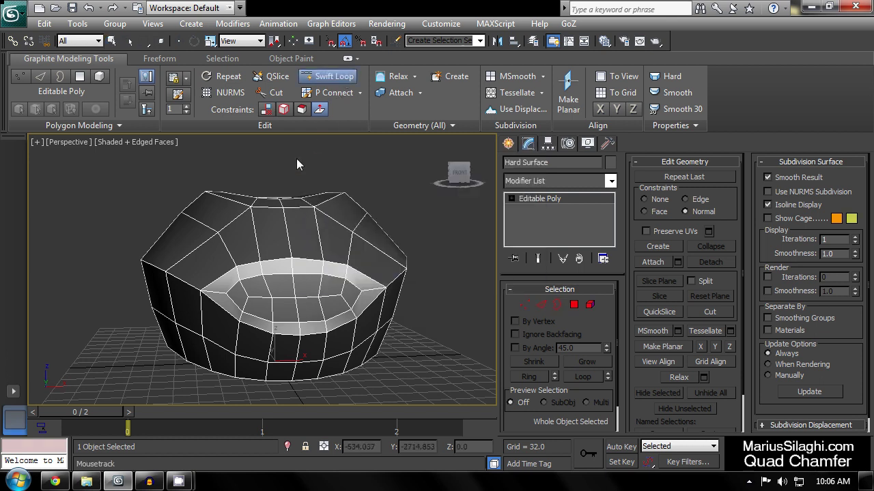
{"action": "middle_click_drag", "start_coordinate": [286, 173], "coordinate": [225, 269], "text": "alt"}
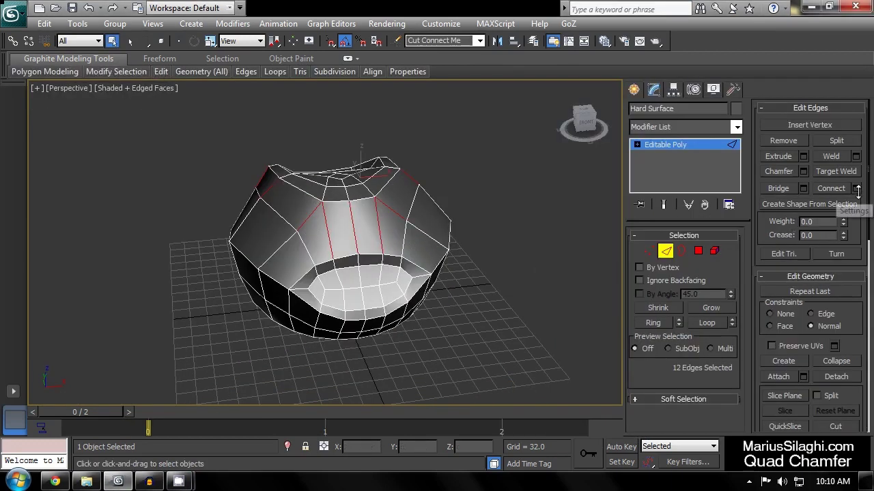
Connect the selected row of edges on the upper body with 1 segment and switch to polygon selection beside the new loop
{"action": "left_click", "coordinate": [856, 189]}
{"action": "scroll", "coordinate": [402, 302], "scroll_direction": "up", "scroll_amount": 5}
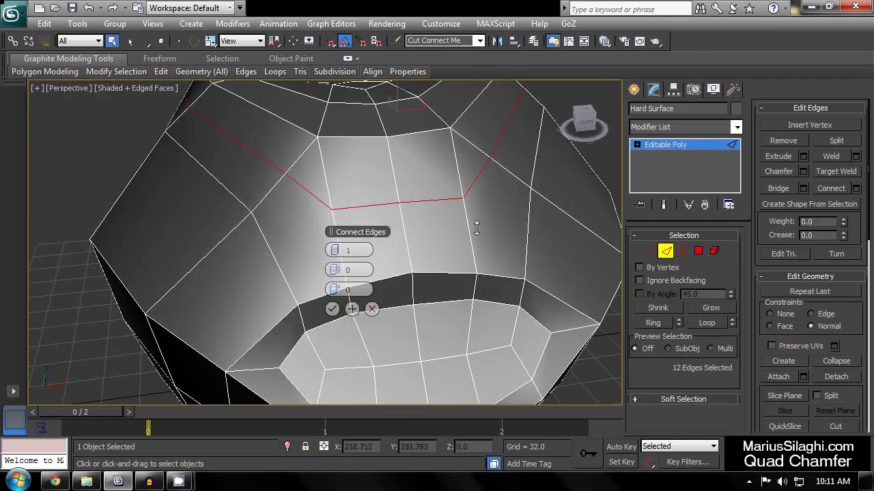
{"action": "middle_click_drag", "start_coordinate": [477, 228], "coordinate": [354, 276], "text": "alt"}
{"action": "left_click", "coordinate": [331, 308]}
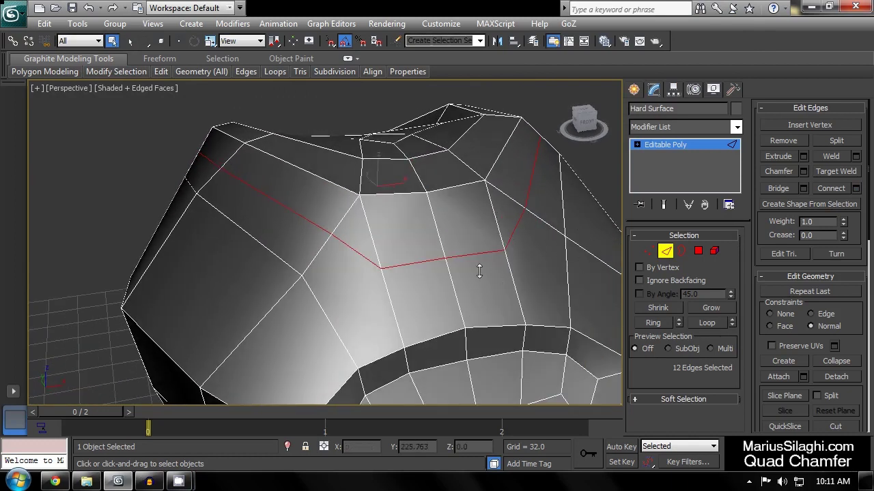
{"action": "key", "text": "4"}
{"action": "left_click", "coordinate": [367, 242]}
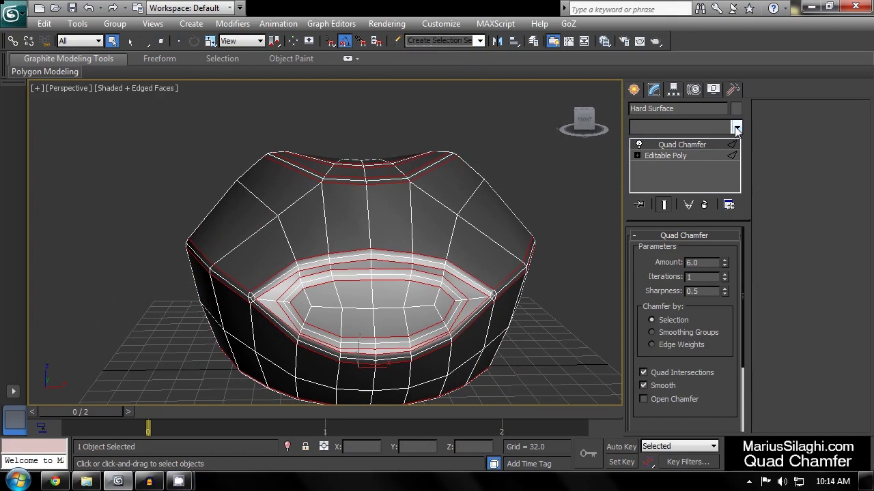
Add a TurboSmooth modifier above Quad Chamfer
{"action": "left_click", "coordinate": [736, 127]}
{"action": "key", "text": "t"}
{"action": "key", "text": "u"}
{"action": "key", "text": "Return"}
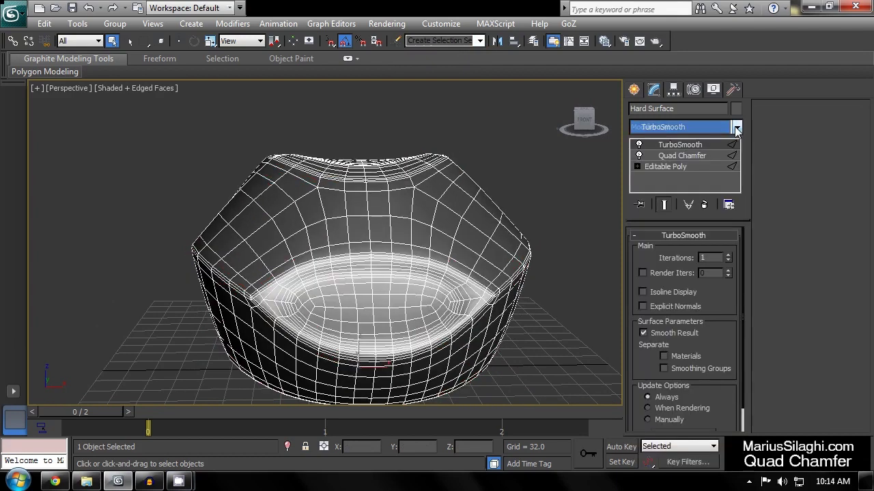
Switch Quad Chamfer to chamfer by Smoothing Groups, by Edge Weights, and back to Selection
{"action": "left_click", "coordinate": [702, 157]}
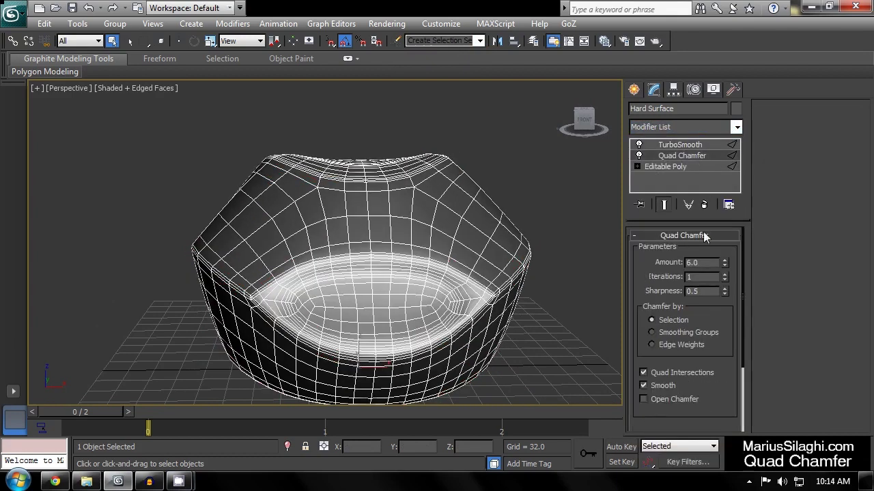
{"action": "left_click", "coordinate": [681, 333]}
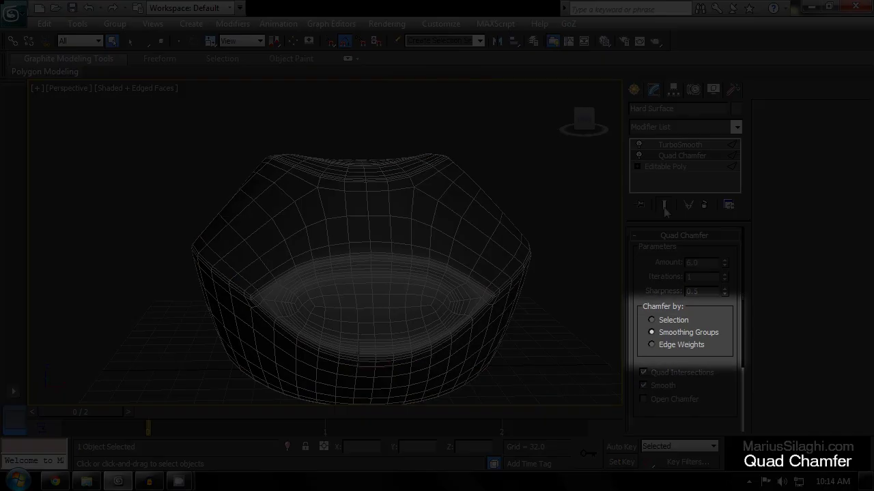
{"action": "left_click", "coordinate": [651, 344]}
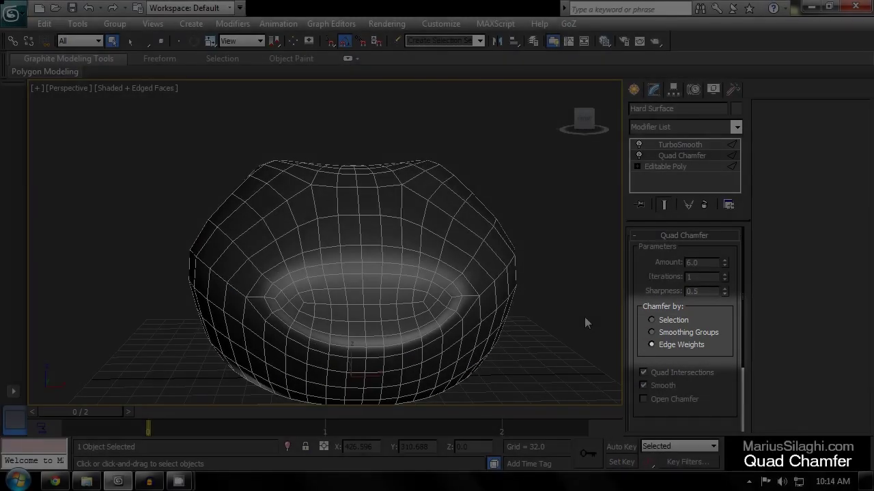
{"action": "mouse_move", "coordinate": [562, 312]}
{"action": "middle_mouse_down", "text": "alt"}
{"action": "mouse_move", "coordinate": [476, 286]}
{"action": "mouse_move", "coordinate": [548, 317]}
{"action": "mouse_move", "coordinate": [573, 311]}
{"action": "middle_mouse_up", "text": "alt"}
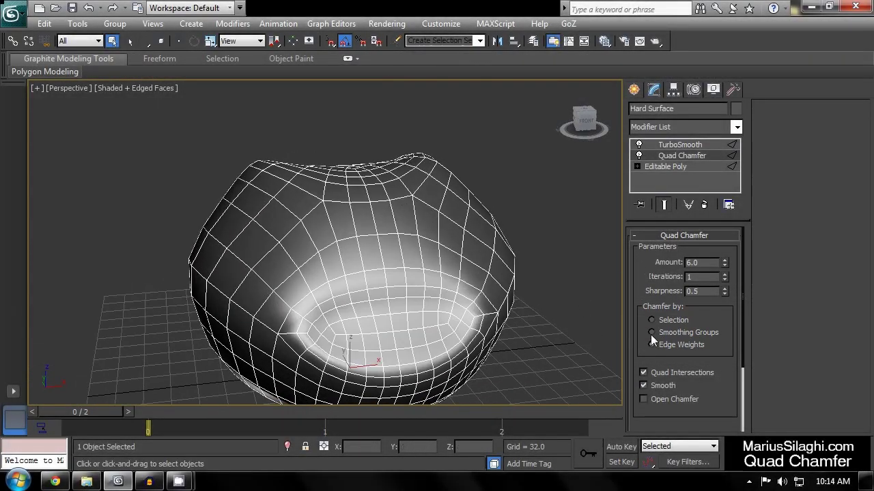
{"action": "left_click", "coordinate": [651, 320]}
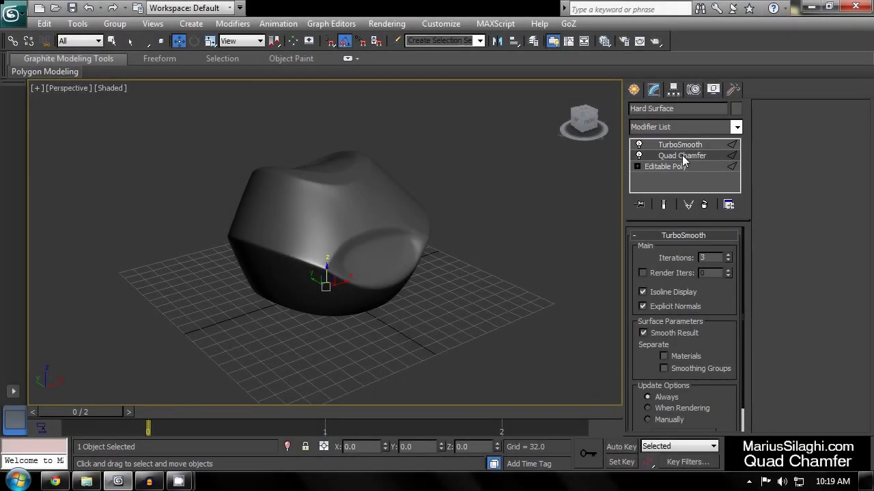
Examine the Quad Chamfer and Editable Poly levels with edged faces, and show the end result at the Editable Poly edge level
{"action": "left_click", "coordinate": [682, 156]}
{"action": "key", "text": "F4"}
{"action": "middle_click_drag", "start_coordinate": [467, 230], "coordinate": [551, 222], "text": "alt"}
{"action": "left_click", "coordinate": [667, 168]}
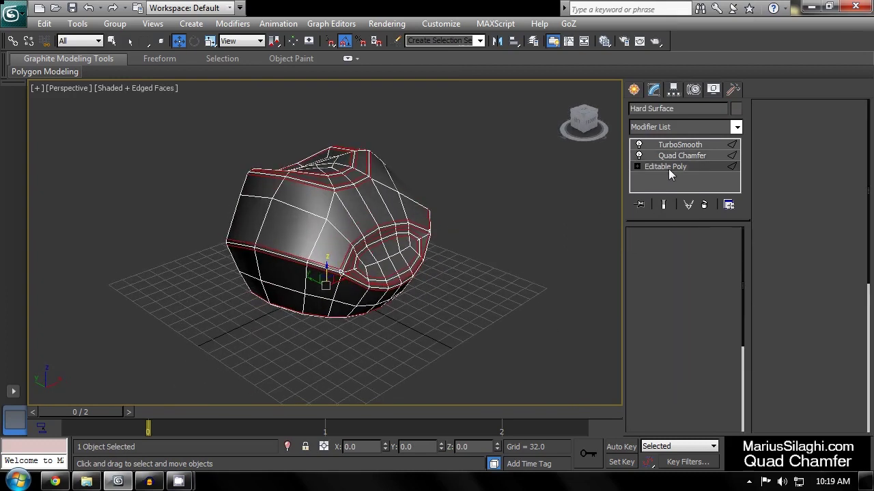
{"action": "middle_click_drag", "start_coordinate": [526, 265], "coordinate": [421, 269], "text": "alt"}
{"action": "left_click", "coordinate": [662, 204]}
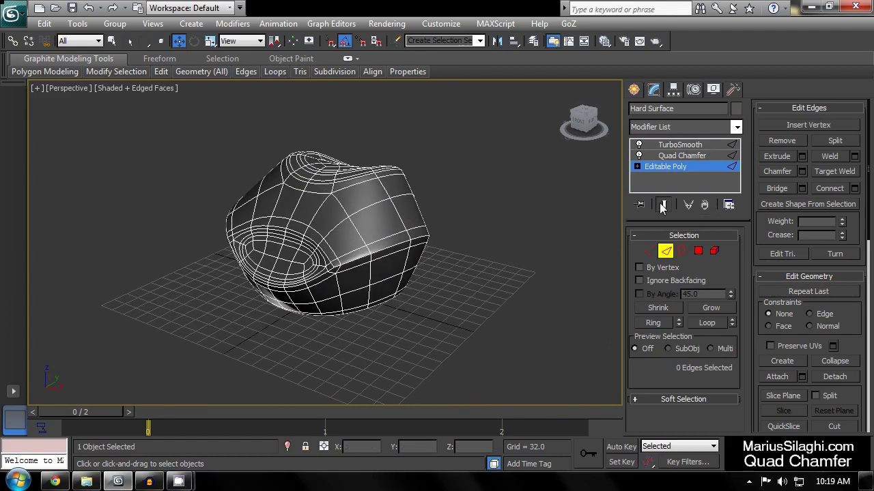
Select the side corner edge on the base mesh and move it outward and upward to about X 304, Z 267 with the end result shown
{"action": "left_click", "coordinate": [662, 204]}
{"action": "left_click", "coordinate": [388, 250]}
{"action": "middle_click_drag", "start_coordinate": [387, 250], "coordinate": [478, 266], "text": "alt"}
{"action": "left_click", "coordinate": [662, 205]}
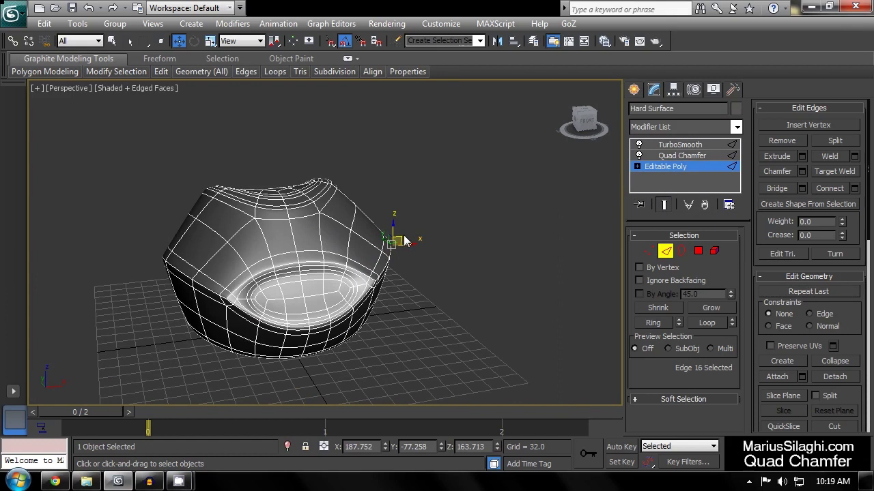
{"action": "left_click_drag", "start_coordinate": [404, 241], "coordinate": [468, 176]}
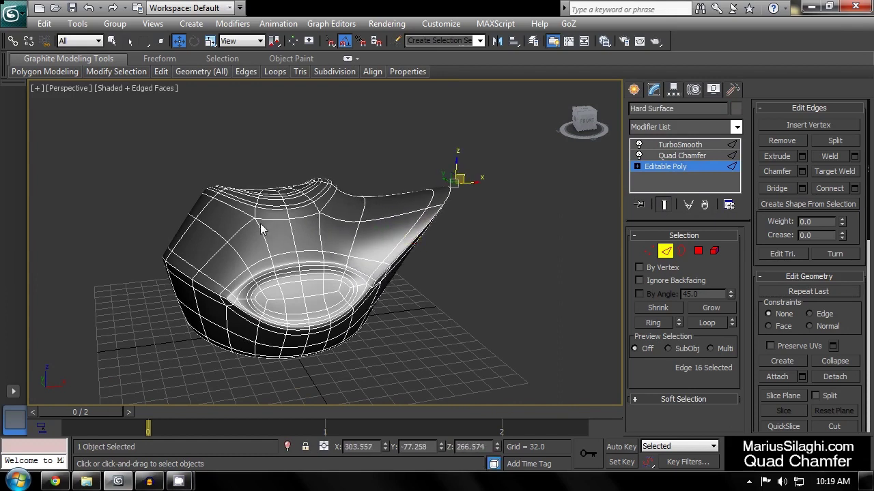
Try moving an edge on the upper front outward, reselect the side corner edge, and leave edge selection
{"action": "left_click", "coordinate": [272, 230]}
{"action": "left_click_drag", "start_coordinate": [273, 230], "coordinate": [240, 203]}
{"action": "middle_click_drag", "start_coordinate": [161, 219], "coordinate": [146, 230], "text": "alt"}
{"action": "left_click", "coordinate": [415, 261]}
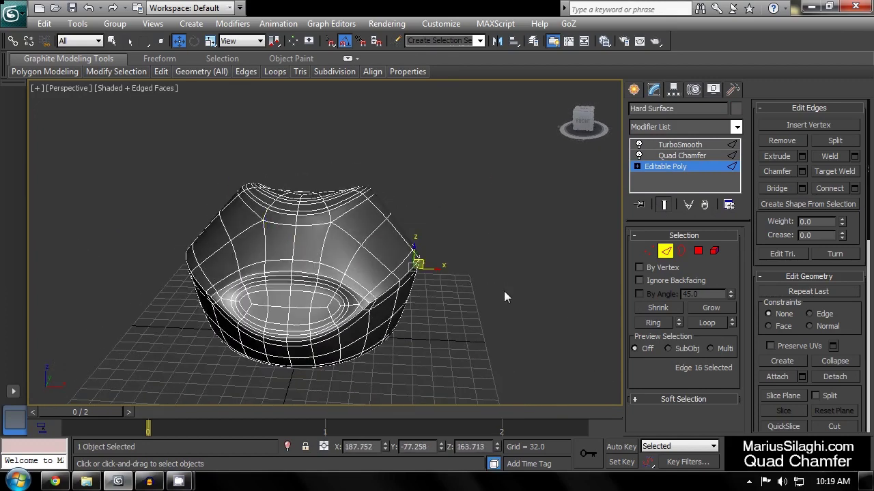
{"action": "left_click", "coordinate": [666, 251]}
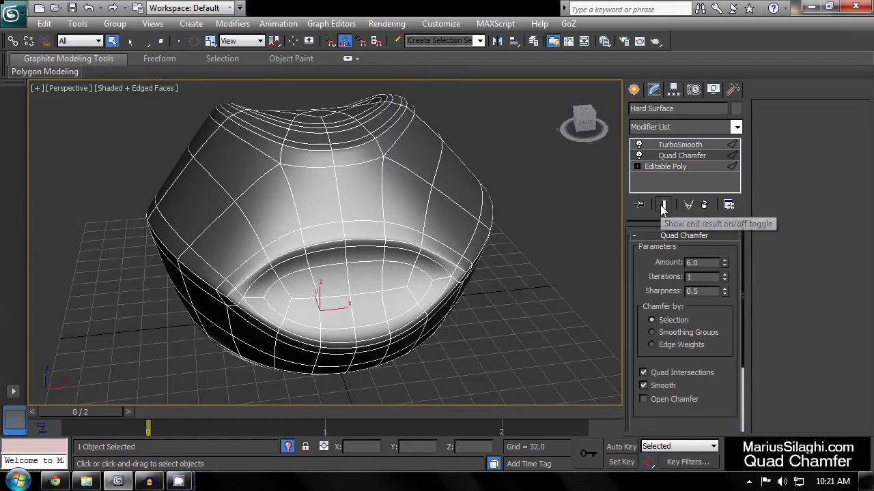
Add the remaining inner rim edges of the front recess to the Editable Poly edge selection and return to the Quad Chamfer level
{"action": "left_click", "coordinate": [664, 205]}
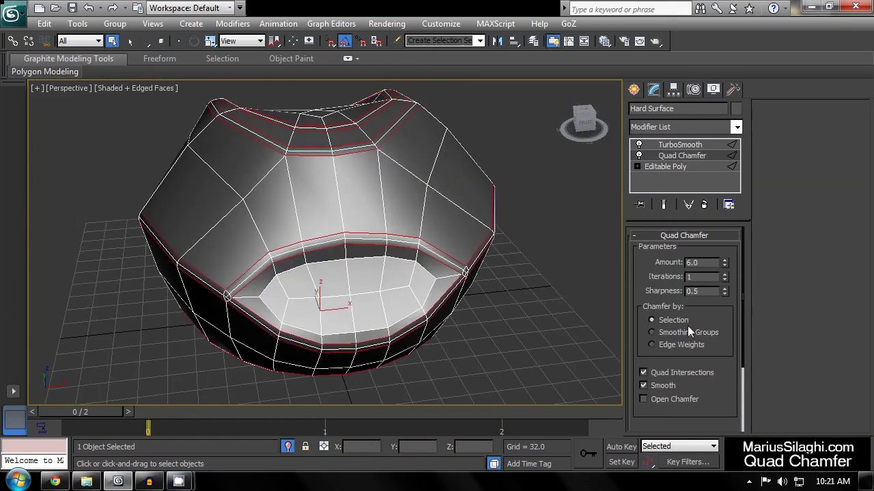
{"action": "left_click", "coordinate": [666, 166]}
{"action": "middle_click_drag", "start_coordinate": [333, 264], "coordinate": [357, 235], "text": "alt"}
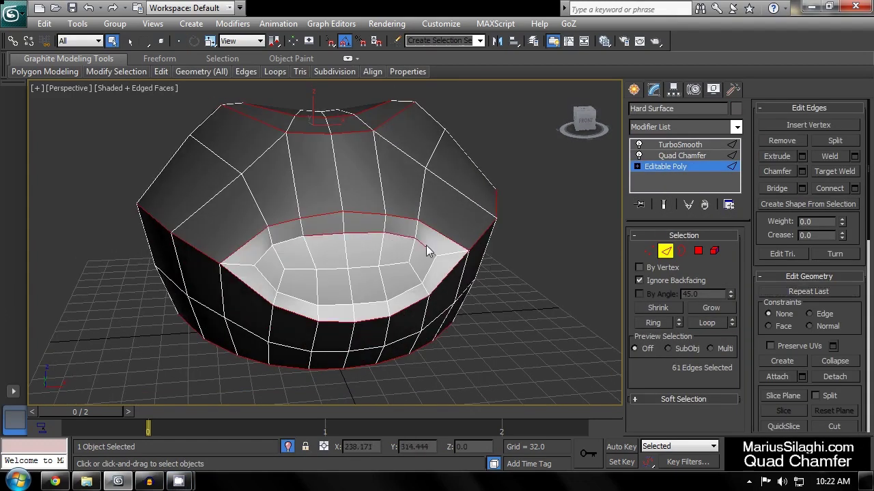
{"action": "left_click", "coordinate": [287, 244], "text": "ctrl"}
{"action": "left_click", "coordinate": [270, 255], "text": "ctrl"}
{"action": "left_click", "coordinate": [664, 205]}
{"action": "left_click", "coordinate": [268, 281], "text": "ctrl"}
{"action": "left_click", "coordinate": [297, 298], "text": "ctrl"}
{"action": "left_click", "coordinate": [337, 303], "text": "ctrl"}
{"action": "left_click", "coordinate": [377, 302], "text": "ctrl"}
{"action": "left_click", "coordinate": [407, 293], "text": "ctrl"}
{"action": "left_click", "coordinate": [427, 277], "text": "ctrl"}
{"action": "middle_click_drag", "start_coordinate": [388, 310], "coordinate": [413, 309], "text": "alt"}
{"action": "left_click", "coordinate": [680, 145]}
{"action": "left_click", "coordinate": [682, 155]}
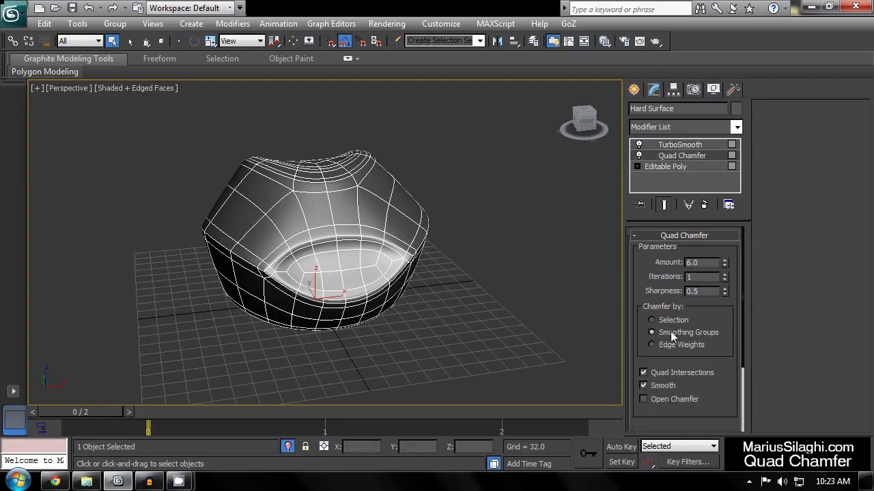
Select the front recess's floor polygons on the base mesh and change their smoothing group from 5 to 6
{"action": "left_click", "coordinate": [665, 167]}
{"action": "left_click", "coordinate": [664, 205]}
{"action": "scroll", "coordinate": [406, 239], "scroll_direction": "up", "scroll_amount": 3}
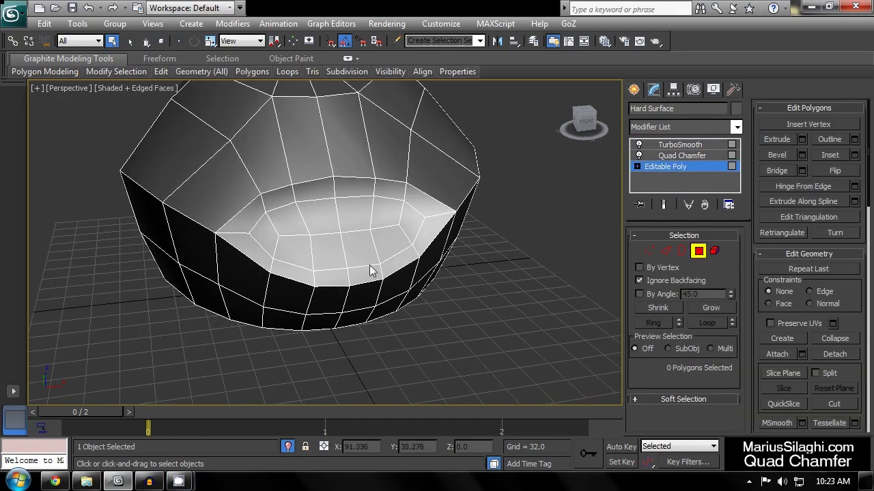
{"action": "left_click_drag", "start_coordinate": [401, 220], "coordinate": [262, 234]}
{"action": "scroll", "coordinate": [854, 325], "scroll_direction": "down", "scroll_amount": 5}
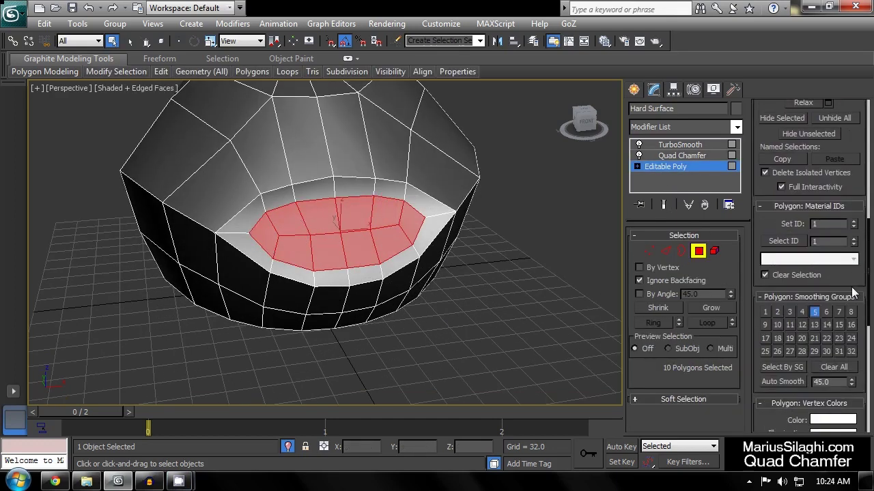
{"action": "scroll", "coordinate": [851, 287], "scroll_direction": "down", "scroll_amount": 3}
{"action": "left_click", "coordinate": [664, 205]}
{"action": "left_click", "coordinate": [816, 216]}
{"action": "left_click", "coordinate": [825, 217]}
{"action": "key", "text": "F4"}
{"action": "middle_click_drag", "start_coordinate": [463, 250], "coordinate": [538, 254], "text": "alt"}
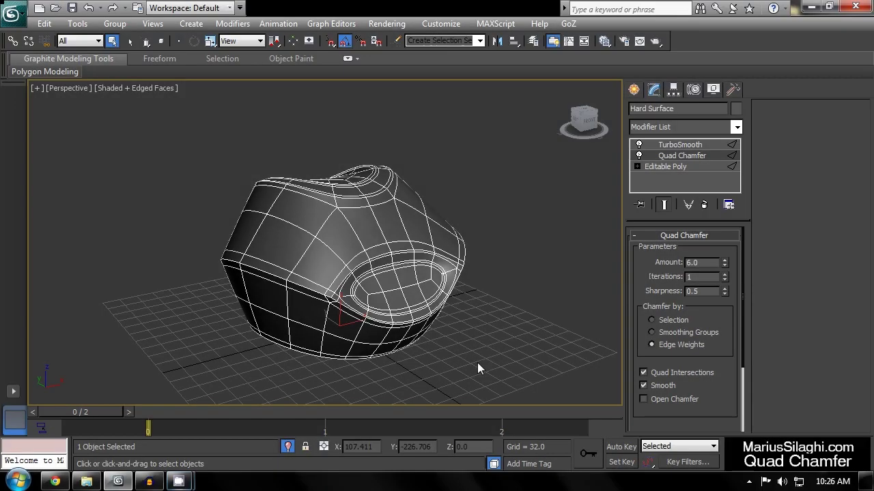
Examine the shaded Edge Weights chamfer, and show the base mesh's selected edges with edged faces and the end result hidden
{"action": "middle_click_drag", "start_coordinate": [478, 363], "coordinate": [467, 338], "text": "alt"}
{"action": "key", "text": "F4"}
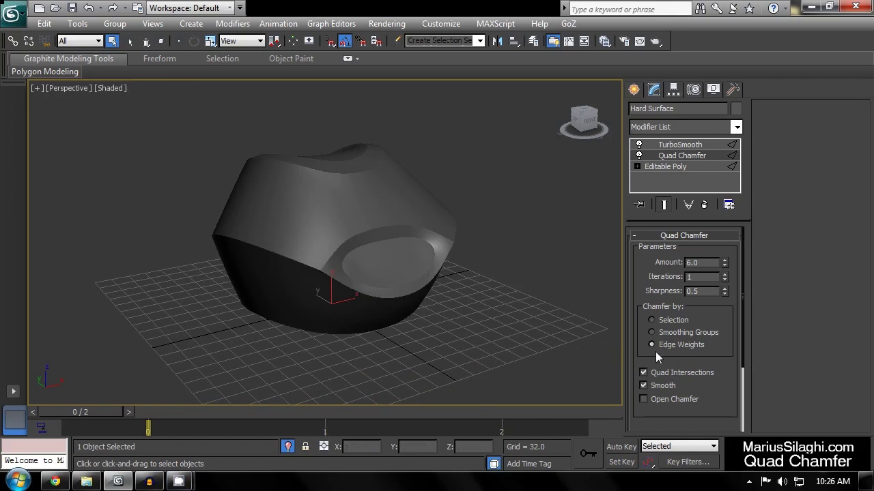
{"action": "left_click", "coordinate": [676, 167]}
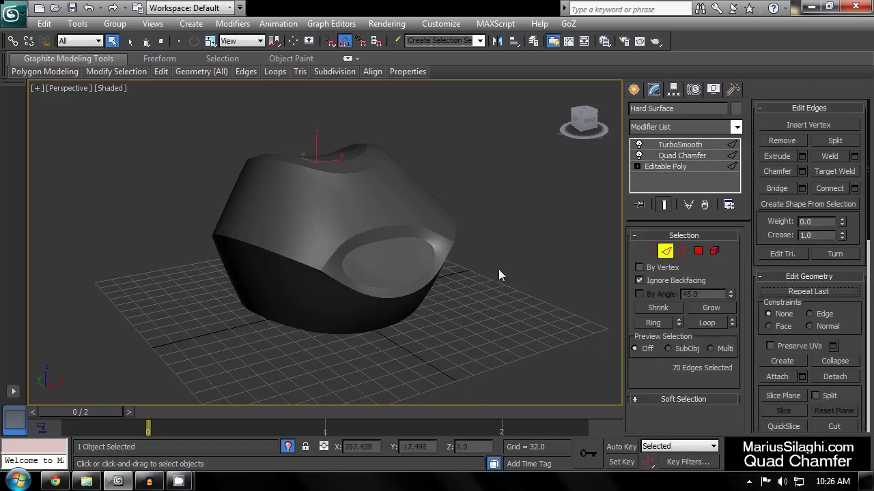
{"action": "middle_click_drag", "start_coordinate": [481, 275], "coordinate": [364, 259], "text": "alt"}
{"action": "scroll", "coordinate": [365, 260], "scroll_direction": "up", "scroll_amount": 5}
{"action": "scroll", "coordinate": [360, 254], "scroll_direction": "down", "scroll_amount": 5}
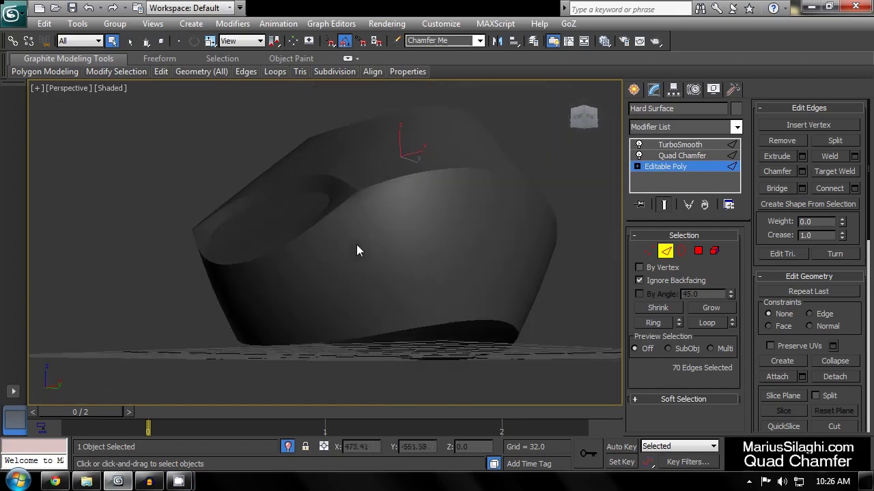
{"action": "key", "text": "F4"}
{"action": "key", "text": "ctrl+e"}
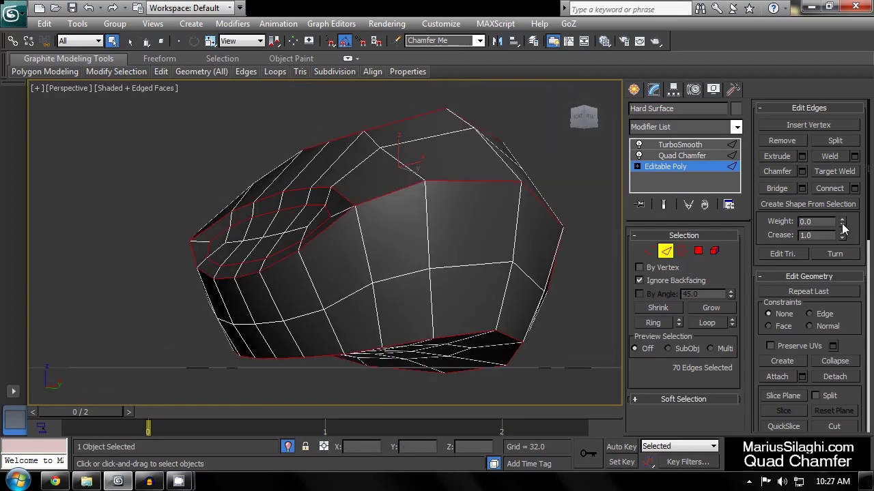
Raise the weight of the selected chamfer edges to 7.732 with the end result shown
{"action": "left_click_drag", "start_coordinate": [842, 223], "coordinate": [843, 190]}
{"action": "key", "text": "ctrl+e"}
{"action": "key", "text": "F4"}
{"action": "left_click_drag", "start_coordinate": [842, 222], "coordinate": [841, 27]}
{"action": "key", "text": "F4"}
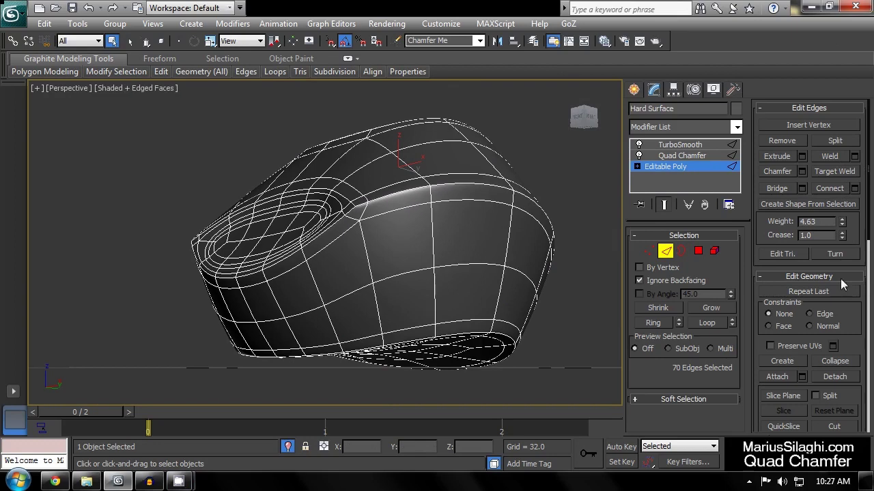
{"action": "mouse_move", "coordinate": [842, 224]}
{"action": "left_mouse_down"}
{"action": "mouse_move", "coordinate": [857, 406]}
{"action": "mouse_move", "coordinate": [843, 213]}
{"action": "mouse_move", "coordinate": [818, 52]}
{"action": "mouse_move", "coordinate": [832, 277]}
{"action": "mouse_move", "coordinate": [796, 185]}
{"action": "left_mouse_up"}
{"action": "key", "text": "F4"}
Select four edges along the upper front rim and lower their edge weight
{"action": "middle_click_drag", "start_coordinate": [412, 204], "coordinate": [487, 271], "text": "alt"}
{"action": "key", "text": "F4"}
{"action": "left_click", "coordinate": [380, 207]}
{"action": "left_click", "coordinate": [358, 210], "text": "ctrl"}
{"action": "left_click", "coordinate": [351, 180], "text": "ctrl"}
{"action": "left_click", "coordinate": [370, 179], "text": "ctrl"}
{"action": "key", "text": "ctrl+q"}
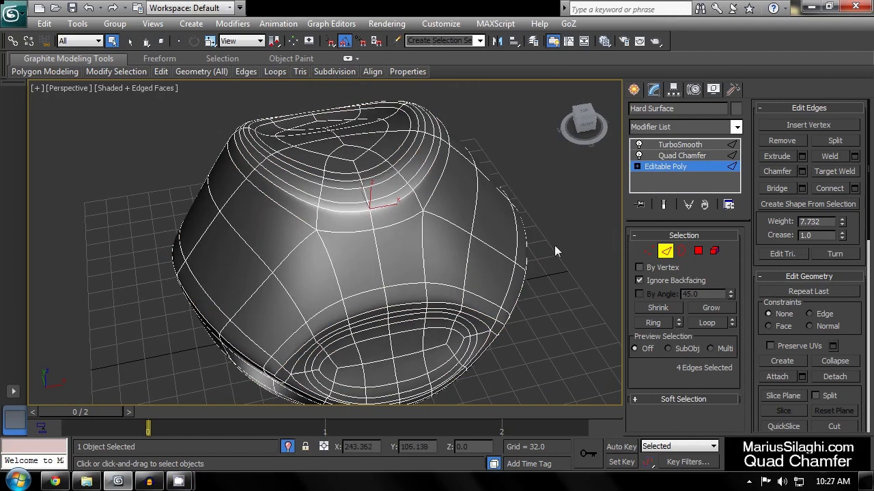
{"action": "mouse_move", "coordinate": [842, 224]}
{"action": "left_mouse_down"}
{"action": "mouse_move", "coordinate": [831, 150]}
{"action": "mouse_move", "coordinate": [869, 307]}
{"action": "mouse_move", "coordinate": [824, 157]}
{"action": "mouse_move", "coordinate": [844, 279]}
{"action": "left_mouse_up"}
{"action": "key", "text": "F4"}
{"action": "key", "text": "F4"}
{"action": "middle_click_drag", "start_coordinate": [529, 302], "coordinate": [468, 262], "text": "alt"}
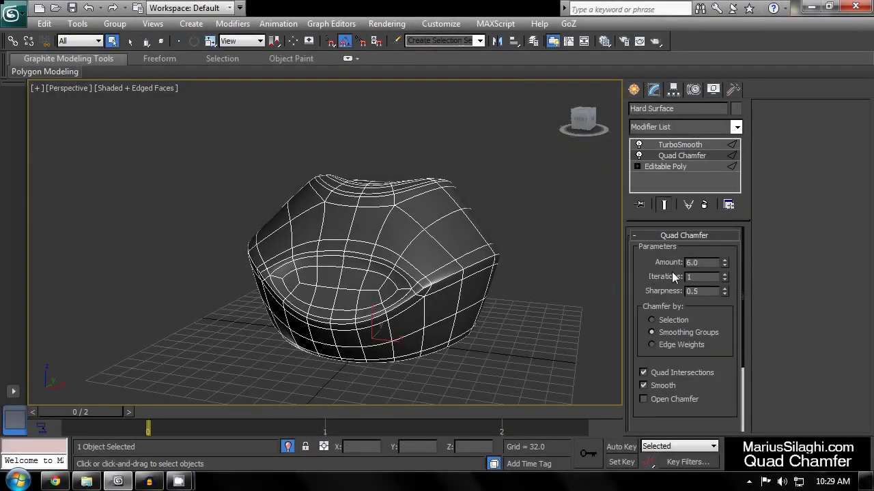
Try a different Quad Chamfer amount, set it back to 6, and set the iterations to 2
{"action": "left_click_drag", "start_coordinate": [726, 270], "coordinate": [703, 265]}
{"action": "type", "text": "6"}
{"action": "left_click", "coordinate": [725, 275]}
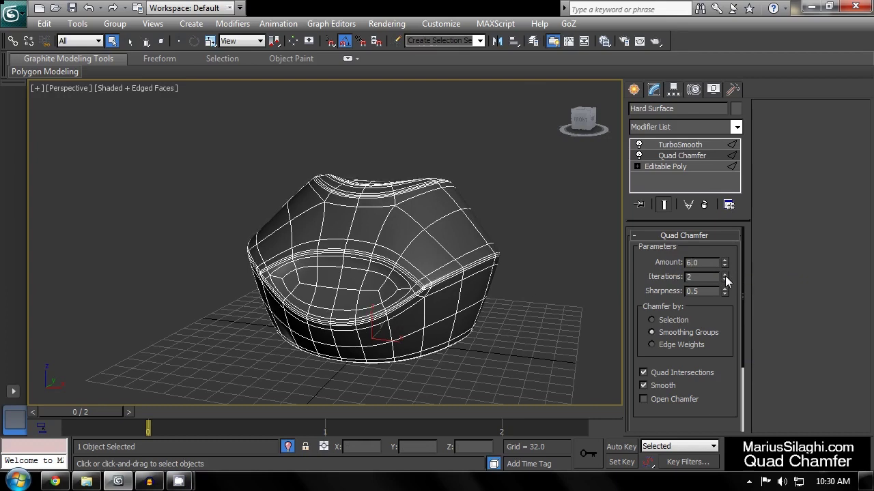
Try 3 Quad Chamfer iterations, comparing the shaded surface and the edged faces with and without the end result
{"action": "key", "text": "F4"}
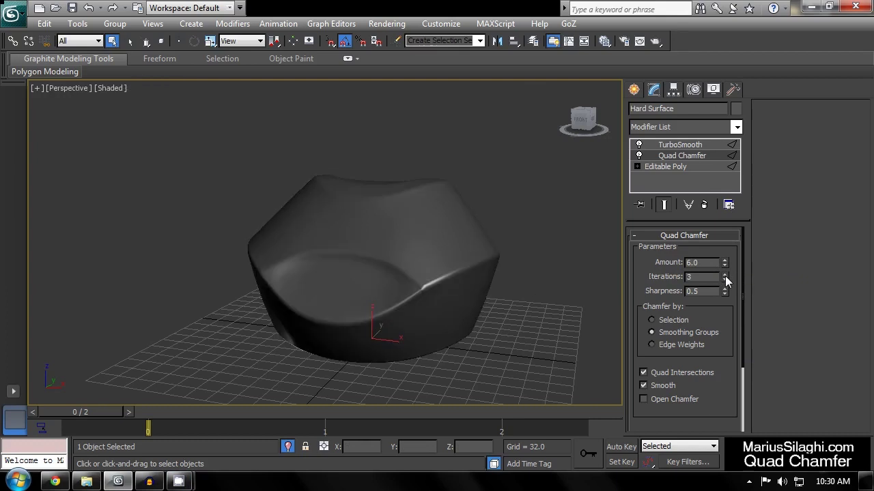
{"action": "key", "text": "F4"}
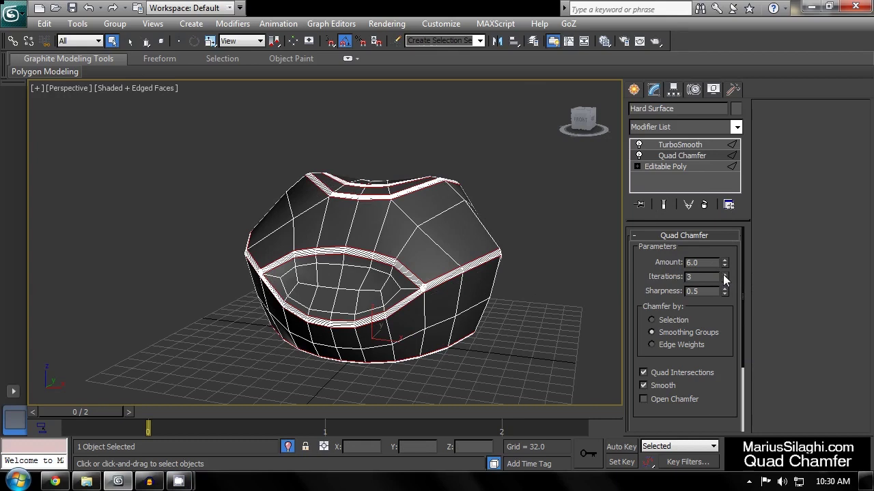
{"action": "key", "text": "shift+e"}
{"action": "key", "text": "F4"}
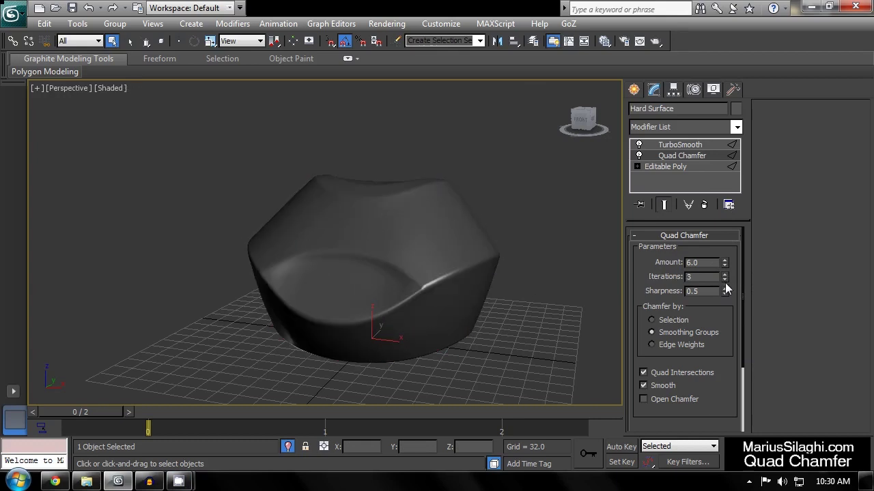
Set the Quad Chamfer iterations to 1 and compare the edged faces with the end result hidden and shown
{"action": "left_click", "coordinate": [724, 279]}
{"action": "key", "text": "F4"}
{"action": "key", "text": "ctrl+e"}
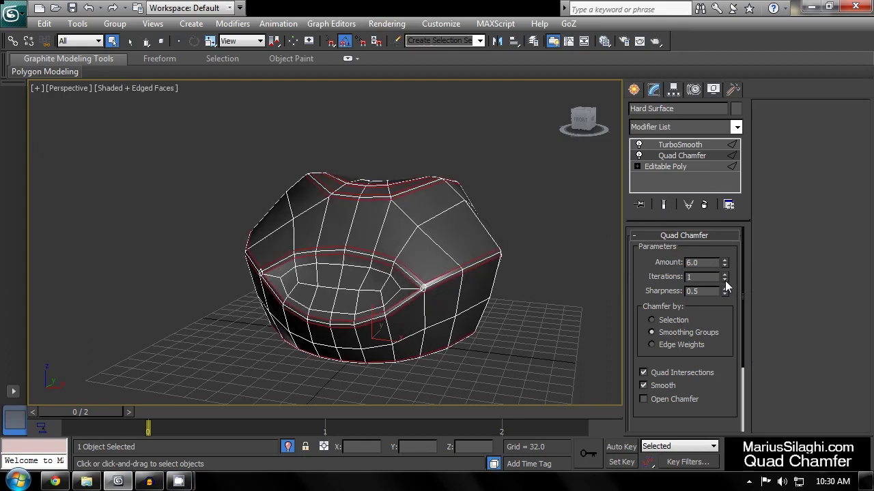
{"action": "key", "text": "ctrl+e"}
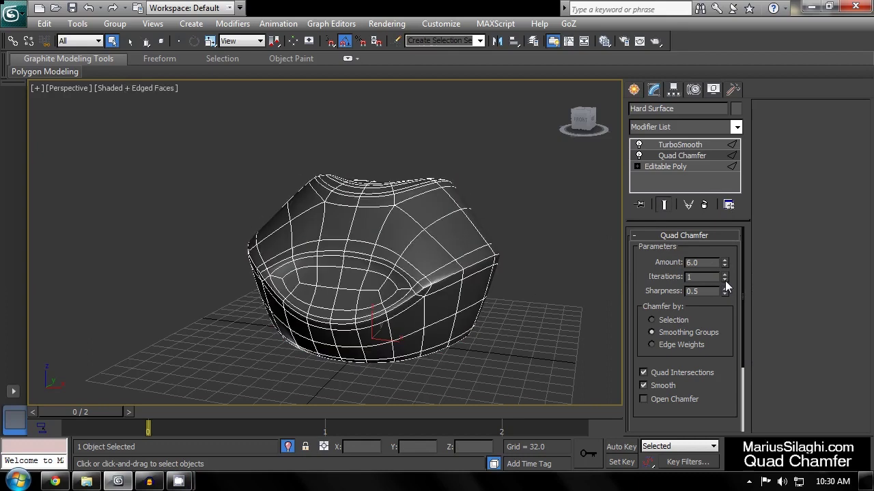
Set the Quad Chamfer iterations to 3 and the sharpness to 0.0, and view the mesh shaded without edged faces
{"action": "middle_click_drag", "start_coordinate": [482, 317], "coordinate": [501, 303], "text": "alt"}
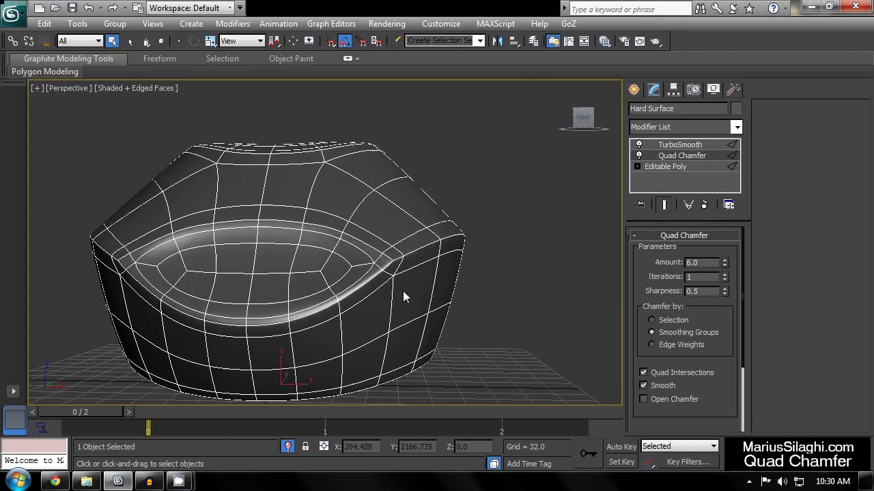
{"action": "scroll", "coordinate": [403, 291], "scroll_direction": "up", "scroll_amount": 3}
{"action": "left_click", "coordinate": [724, 280]}
{"action": "left_click", "coordinate": [724, 276]}
{"action": "left_click", "coordinate": [724, 277]}
{"action": "left_click", "coordinate": [724, 277]}
{"action": "left_click", "coordinate": [724, 288]}
{"action": "left_click", "coordinate": [724, 288]}
{"action": "right_click", "coordinate": [725, 288]}
{"action": "key", "text": "F4"}
{"action": "scroll", "coordinate": [550, 301], "scroll_direction": "down", "scroll_amount": 5}
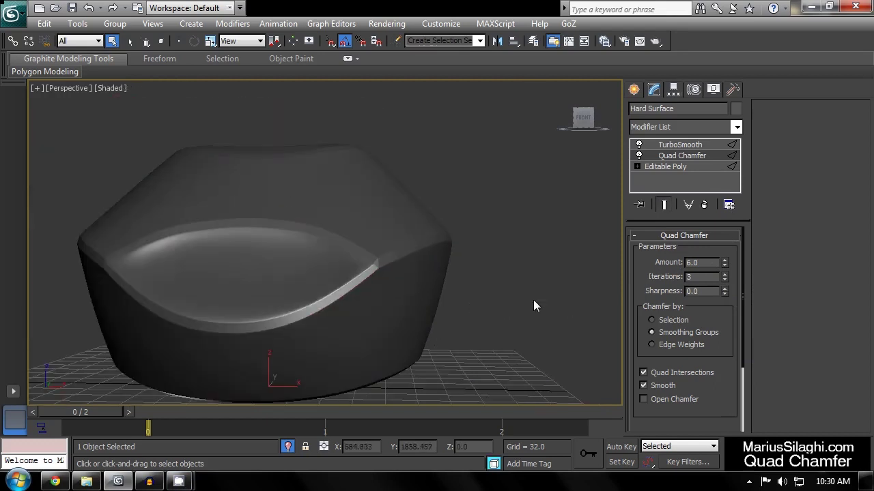
Set the Quad Chamfer iterations to 1 and the sharpness to 1.0 with edged faces shown
{"action": "middle_click_drag", "start_coordinate": [244, 244], "coordinate": [449, 255], "text": "alt"}
{"action": "scroll", "coordinate": [450, 255], "scroll_direction": "up", "scroll_amount": 5}
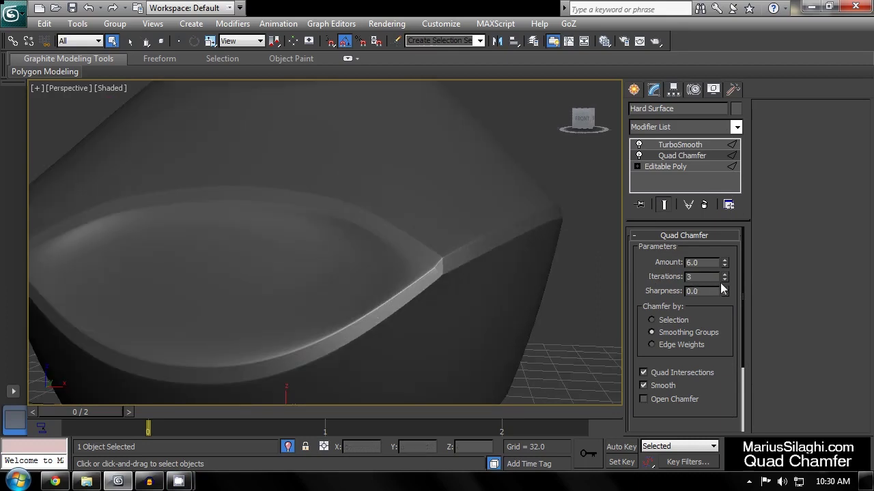
{"action": "key", "text": "ctrl+e"}
{"action": "left_click", "coordinate": [725, 280]}
{"action": "left_click", "coordinate": [724, 280]}
{"action": "key", "text": "F4"}
{"action": "left_click", "coordinate": [724, 288]}
{"action": "left_click_drag", "start_coordinate": [724, 287], "coordinate": [706, 153]}
{"action": "scroll", "coordinate": [610, 184], "scroll_direction": "down", "scroll_amount": 3}
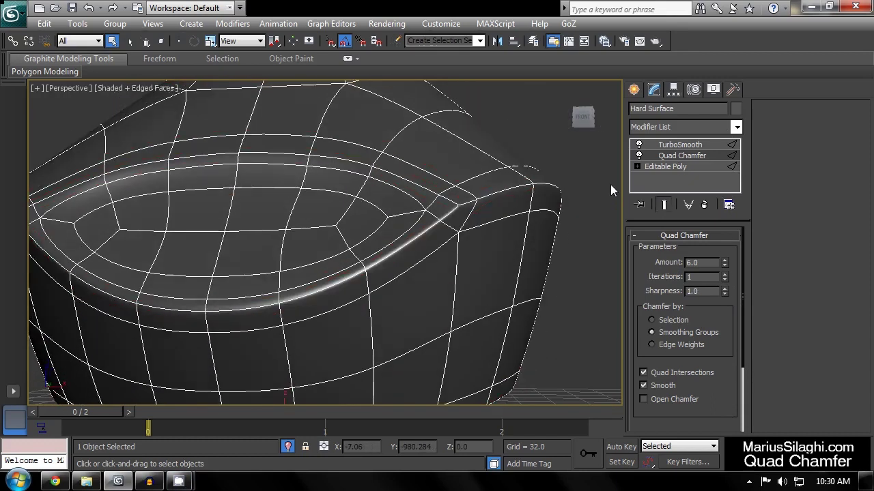
Try a sharpness of 0.0 on the shaded, smoothed mesh, undo it, and view the front recess
{"action": "key", "text": "F4"}
{"action": "key", "text": "ctrl+e"}
{"action": "middle_click_drag", "start_coordinate": [528, 217], "coordinate": [498, 219], "text": "alt"}
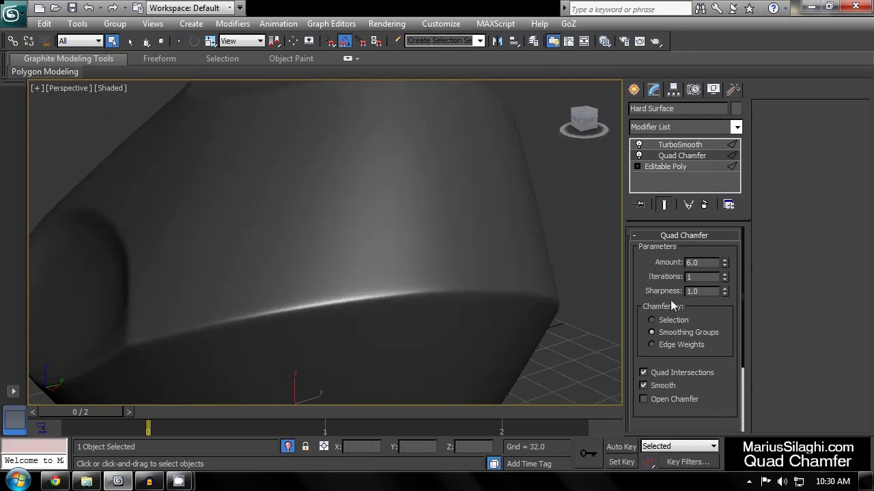
{"action": "right_click", "coordinate": [723, 292]}
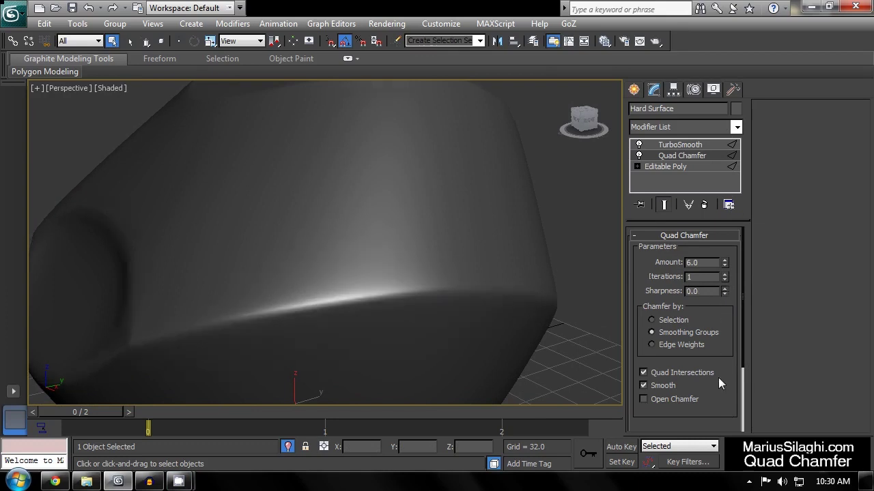
{"action": "key", "text": "ctrl+z"}
{"action": "scroll", "coordinate": [364, 247], "scroll_direction": "down", "scroll_amount": 4}
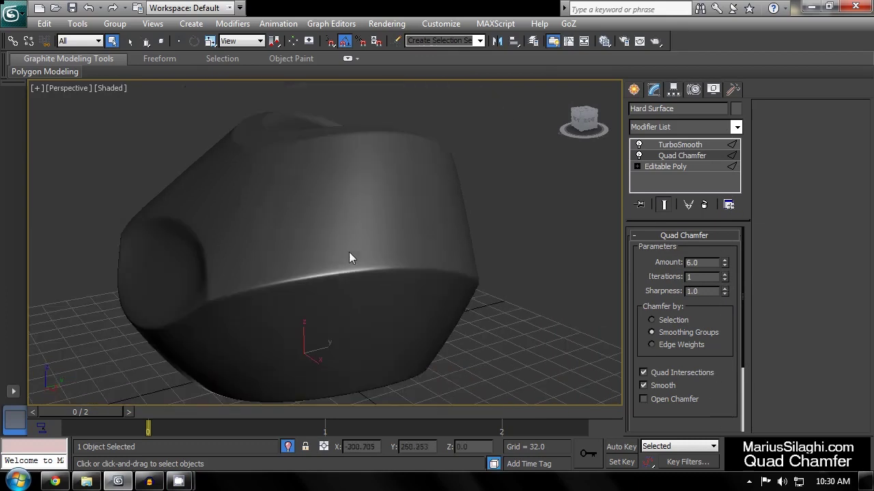
{"action": "middle_click_drag", "start_coordinate": [377, 259], "coordinate": [501, 252], "text": "alt"}
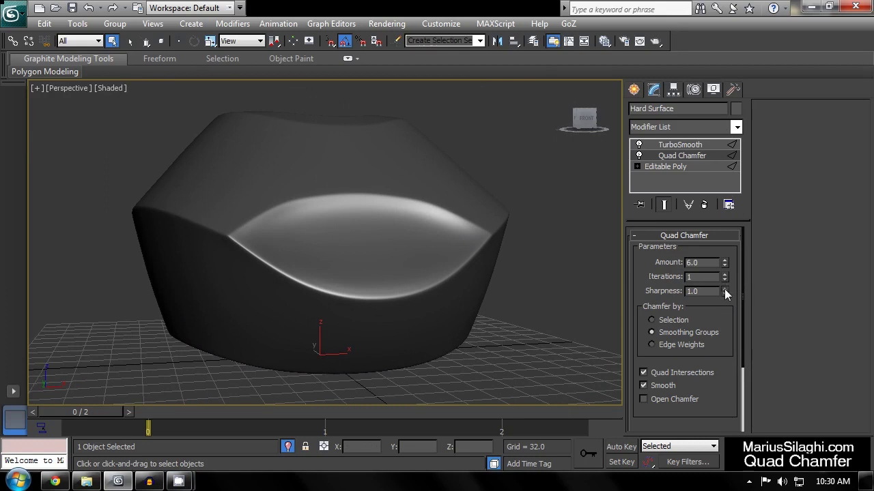
Set the Quad Chamfer iterations to 4 and try a lower sharpness on the shaded mesh
{"action": "mouse_move", "coordinate": [720, 258]}
{"action": "left_mouse_down"}
{"action": "mouse_move", "coordinate": [718, 383]}
{"action": "mouse_move", "coordinate": [714, 219]}
{"action": "mouse_move", "coordinate": [723, 275]}
{"action": "left_mouse_up"}
{"action": "double_click", "coordinate": [724, 274]}
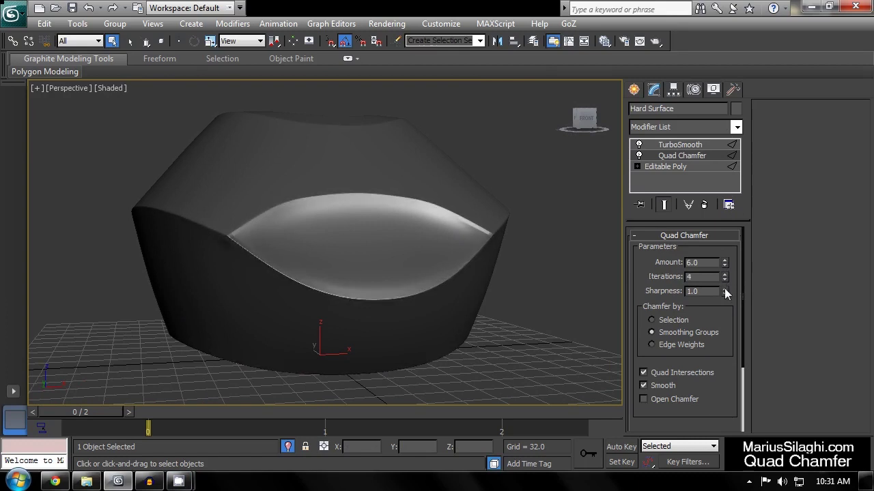
{"action": "mouse_move", "coordinate": [724, 290]}
{"action": "left_mouse_down"}
{"action": "mouse_move", "coordinate": [722, 343]}
{"action": "mouse_move", "coordinate": [724, 279]}
{"action": "mouse_move", "coordinate": [723, 353]}
{"action": "left_mouse_up"}
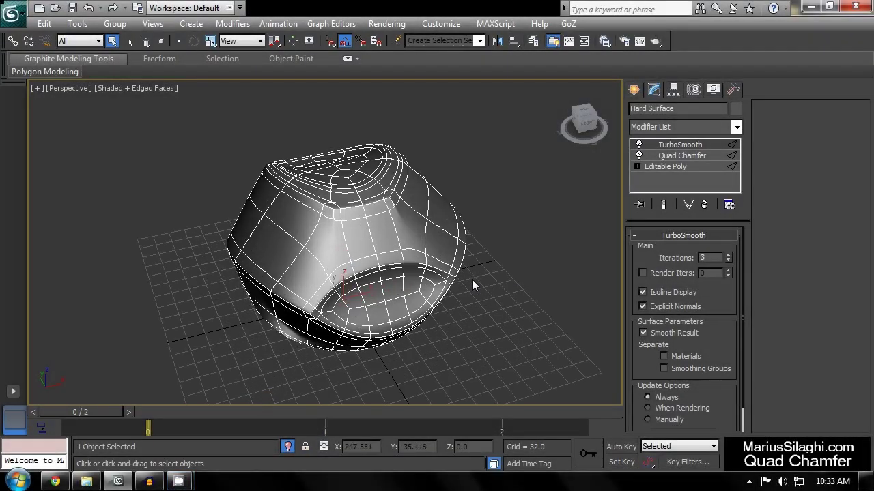
Turn on Quad Intersections for the Quad Chamfer modifier, comparing the upper corner with the option off and on
{"action": "mouse_move", "coordinate": [471, 279]}
{"action": "middle_mouse_down", "text": "alt"}
{"action": "mouse_move", "coordinate": [445, 273]}
{"action": "mouse_move", "coordinate": [488, 275]}
{"action": "middle_mouse_up", "text": "alt"}
{"action": "left_click", "coordinate": [676, 156]}
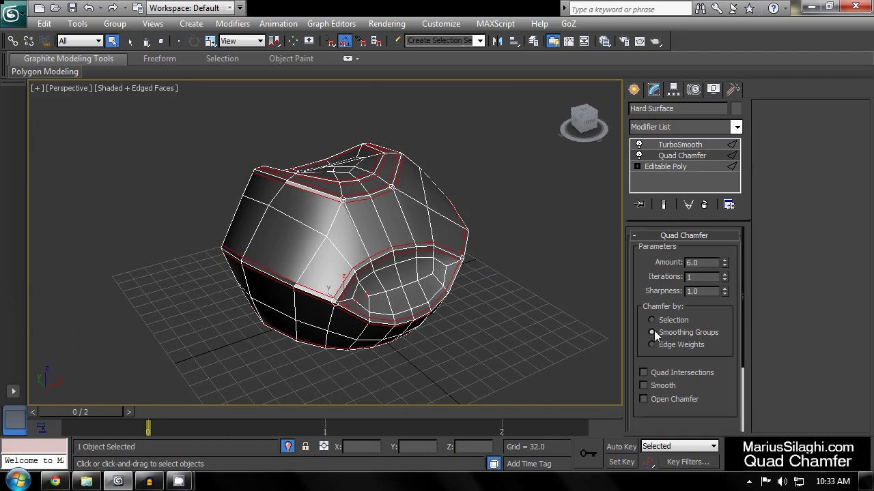
{"action": "left_click", "coordinate": [666, 374]}
{"action": "scroll", "coordinate": [520, 283], "scroll_direction": "up", "scroll_amount": 10}
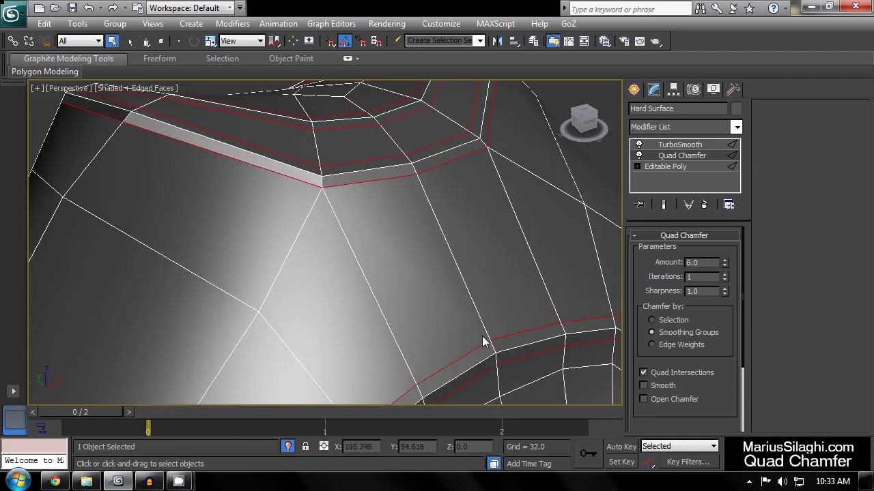
{"action": "left_click", "coordinate": [692, 372]}
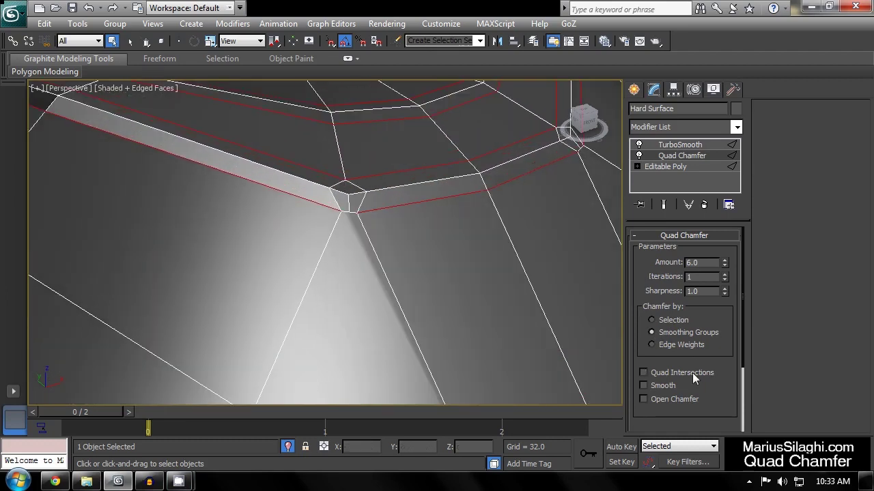
{"action": "left_click", "coordinate": [692, 372]}
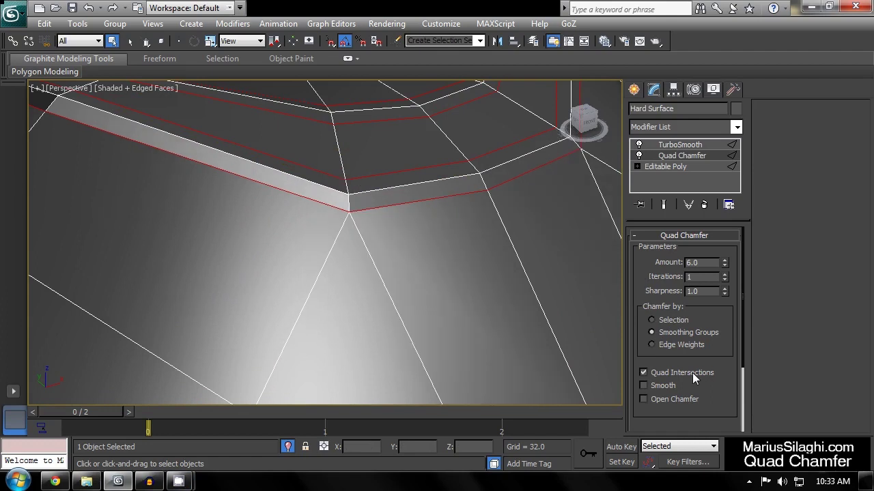
Compare the TurboSmoothed corner with Quad Intersections off and on while the end result is shown
{"action": "key", "text": "shift+e"}
{"action": "left_click", "coordinate": [692, 372]}
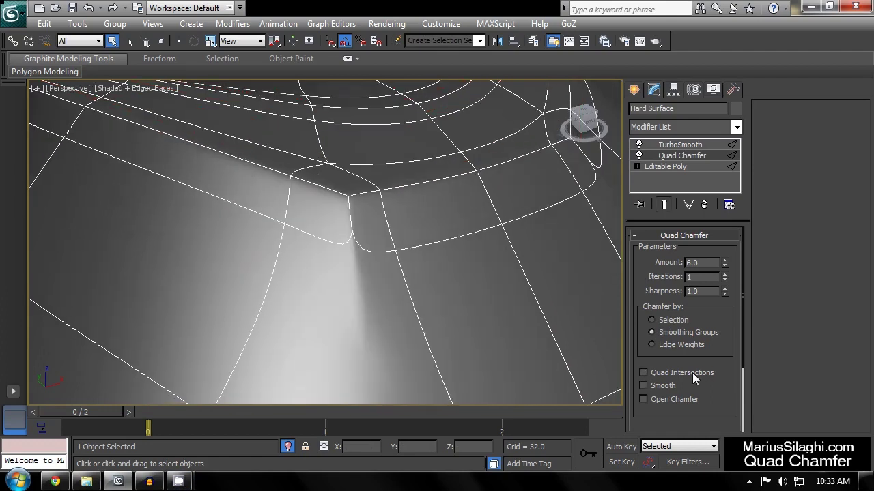
{"action": "left_click", "coordinate": [692, 373]}
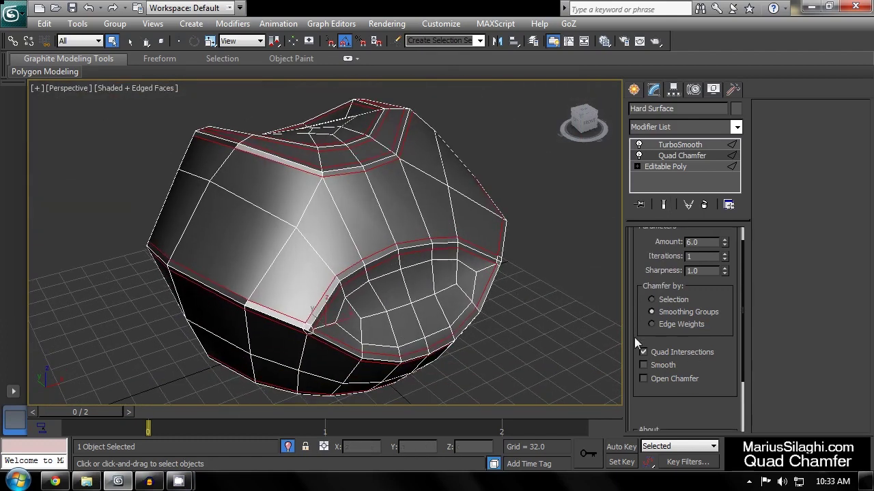
Compare the chamfer shading with the Quad Chamfer Smooth option on and off, leaving it off with edged faces shown
{"action": "left_click", "coordinate": [644, 366]}
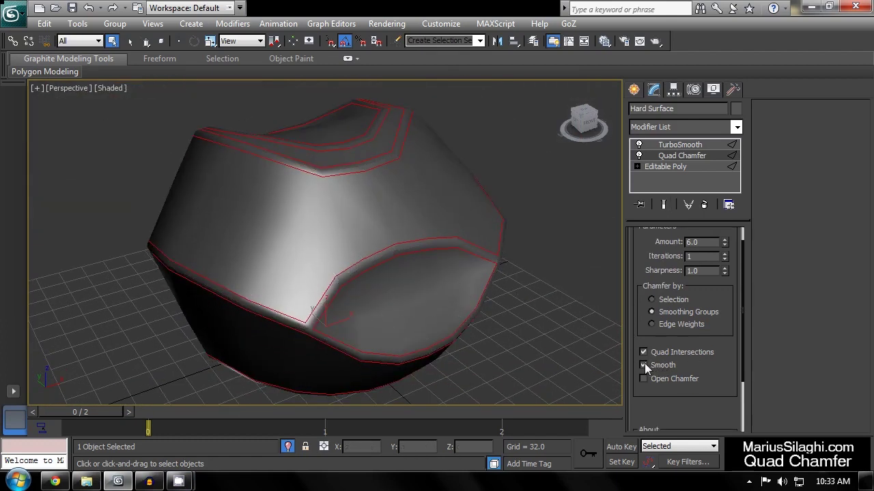
{"action": "left_click", "coordinate": [644, 366]}
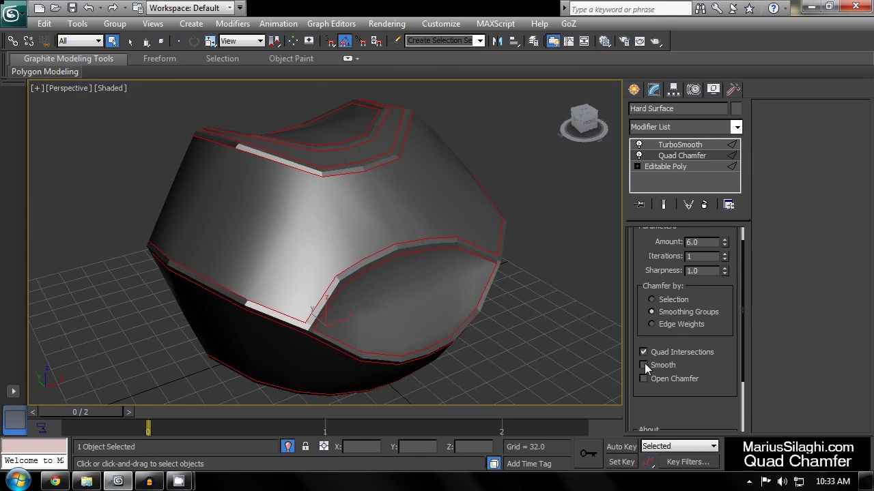
{"action": "left_click", "coordinate": [645, 365]}
{"action": "left_click", "coordinate": [644, 366]}
{"action": "key", "text": "F4"}
Turn on Open Chamfer and inspect the opened chamfer edges both shaded and with edged faces
{"action": "middle_click_drag", "start_coordinate": [493, 312], "coordinate": [459, 308], "text": "alt"}
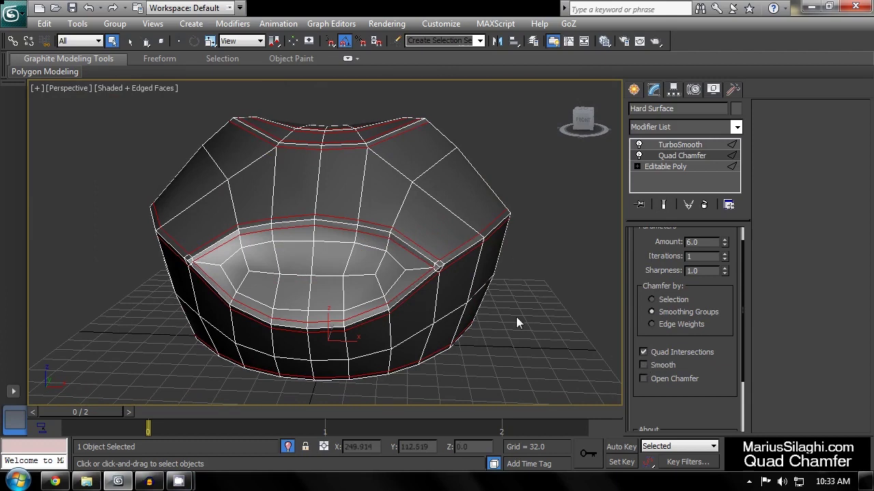
{"action": "middle_click_drag", "start_coordinate": [515, 316], "coordinate": [589, 333], "text": "alt"}
{"action": "left_click", "coordinate": [668, 378]}
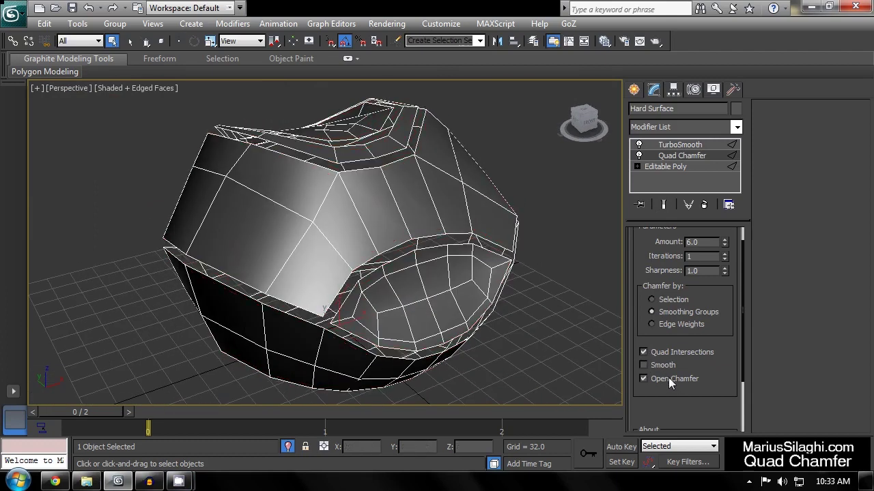
{"action": "key", "text": "F4"}
{"action": "mouse_move", "coordinate": [495, 341]}
{"action": "middle_mouse_down", "text": "alt"}
{"action": "mouse_move", "coordinate": [452, 310]}
{"action": "mouse_move", "coordinate": [200, 279]}
{"action": "mouse_move", "coordinate": [19, 329]}
{"action": "mouse_move", "coordinate": [119, 227]}
{"action": "mouse_move", "coordinate": [296, 212]}
{"action": "middle_mouse_up", "text": "alt"}
{"action": "key", "text": "F4"}
{"action": "scroll", "coordinate": [296, 212], "scroll_direction": "up", "scroll_amount": 5}
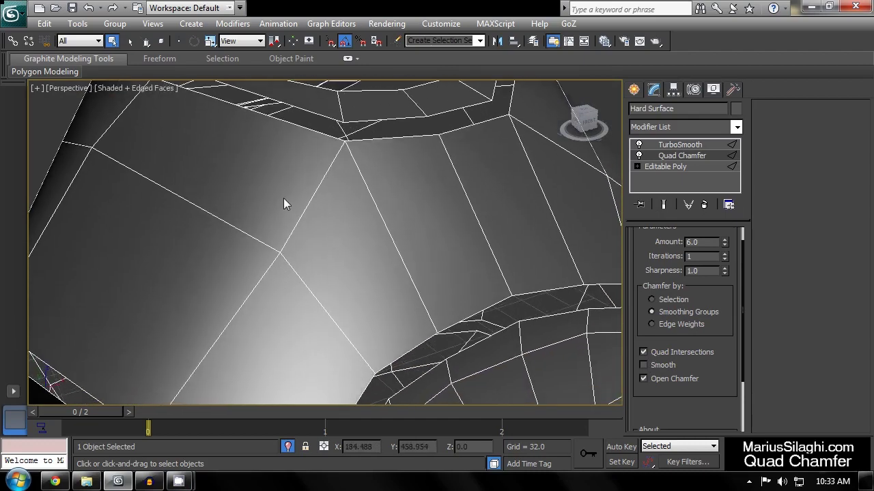